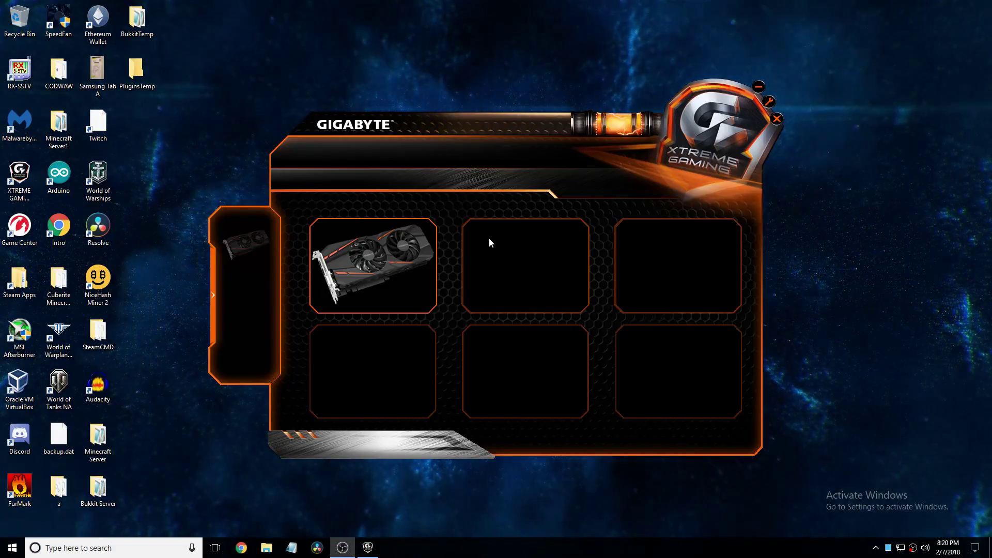
- Launch Xtreme Gaming Engine via a Start search for 'xtreme', open the GTX 1060's OC page, and hide the Monitor panel
click(881, 554)
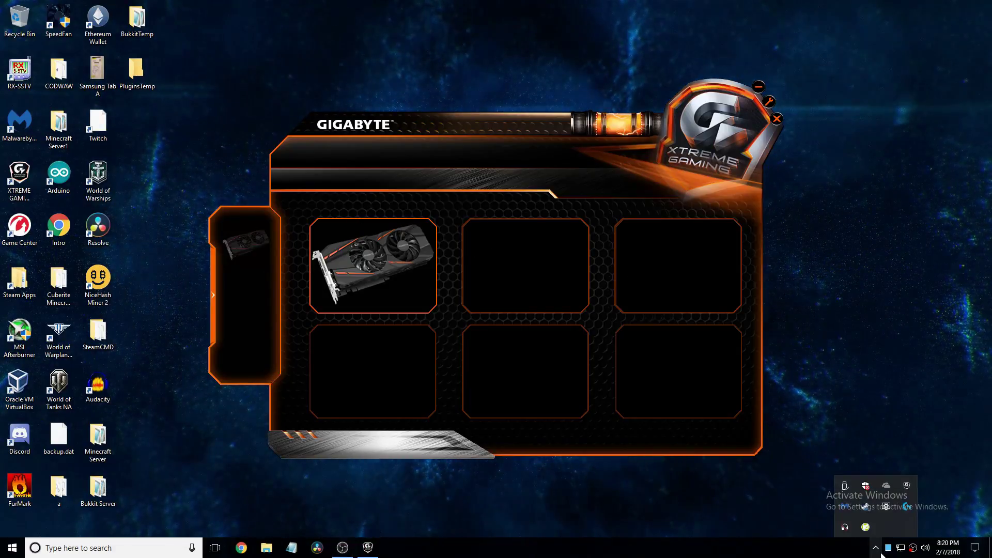
right_click(908, 486)
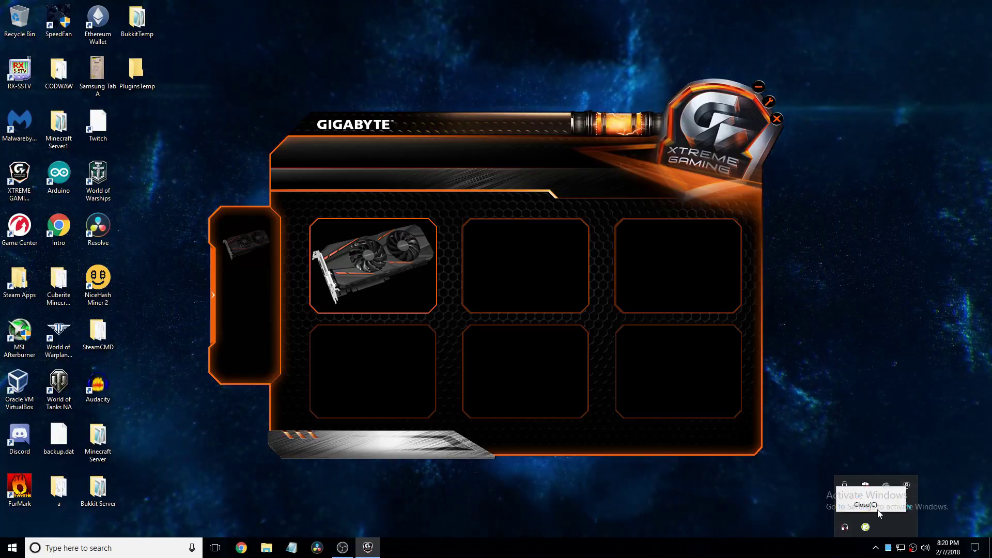
click(886, 493)
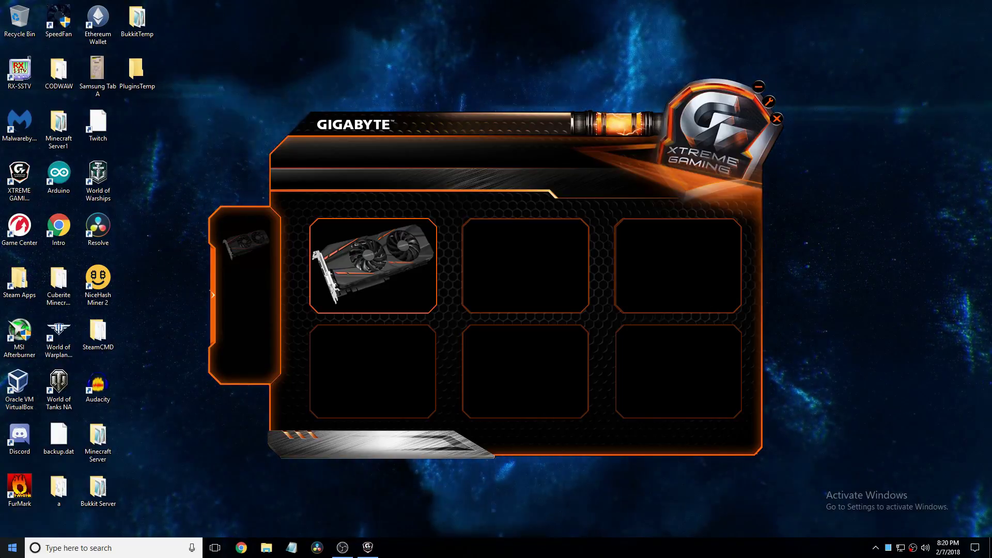
key(super)
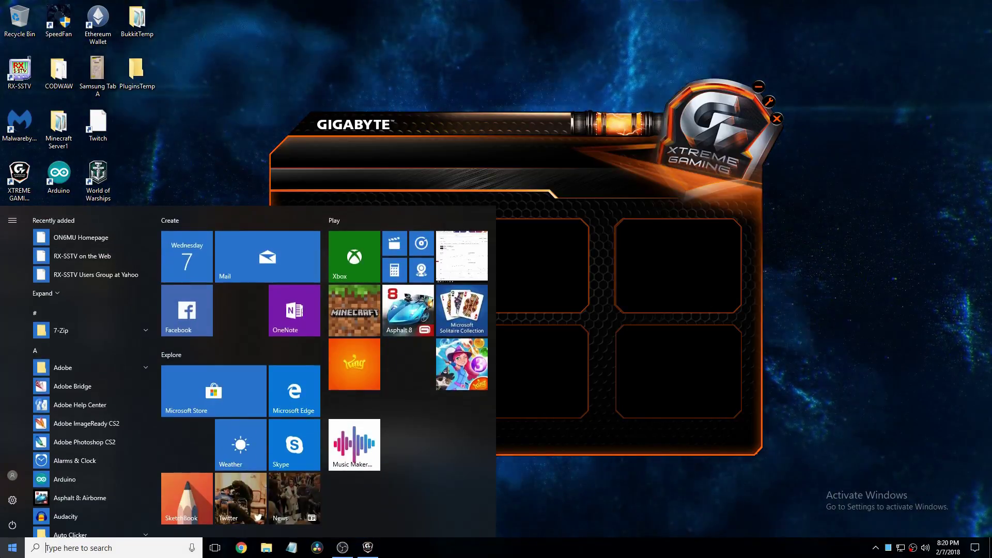
text(xtreme)
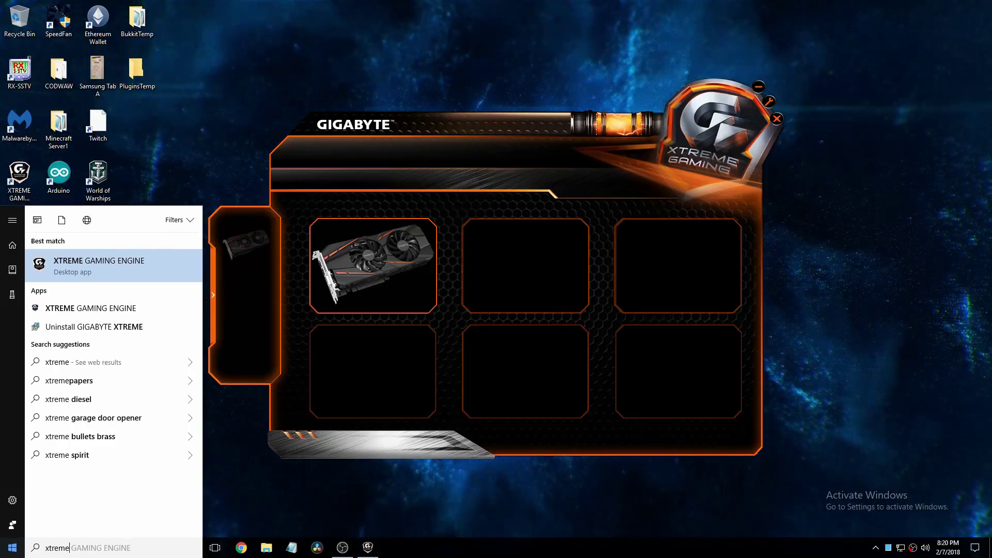
key(Escape)
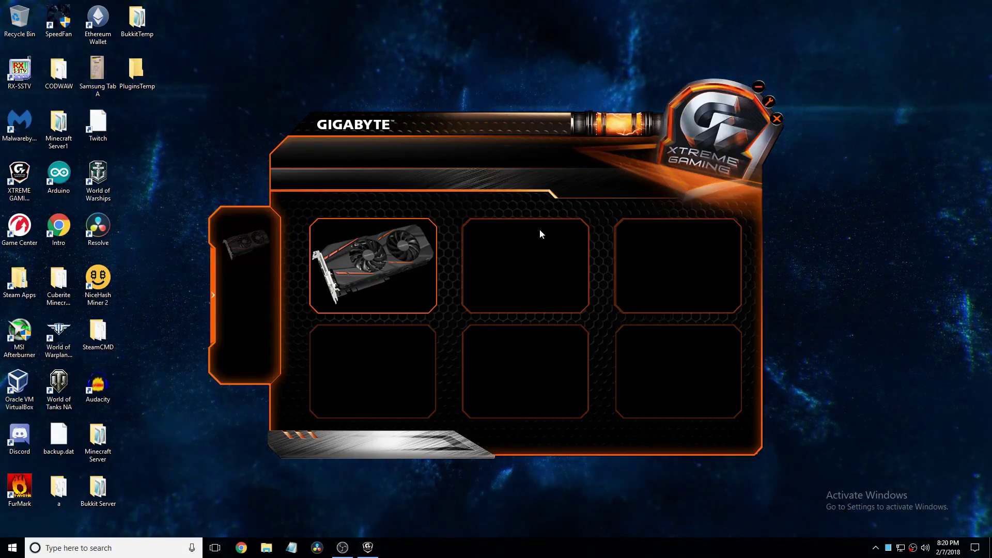
click(385, 279)
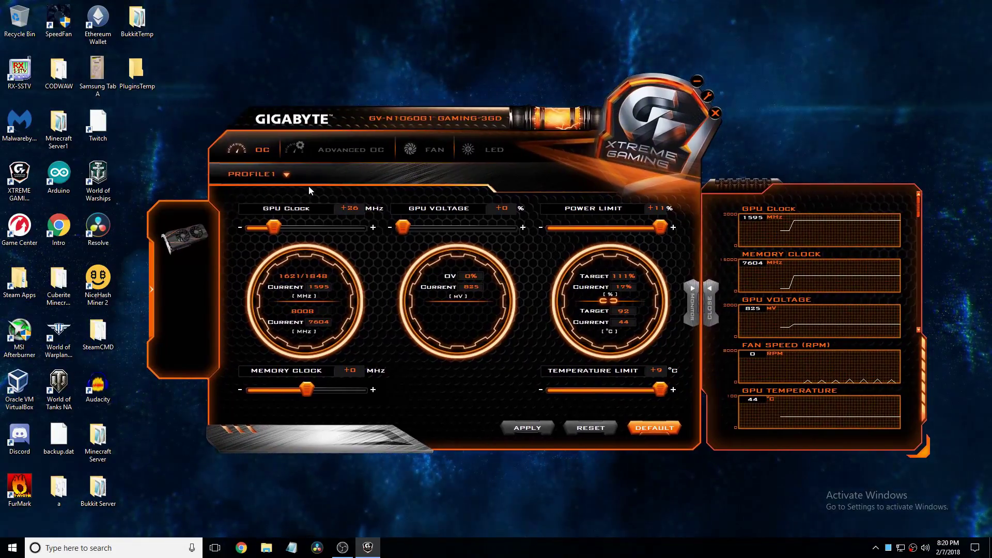
click(705, 291)
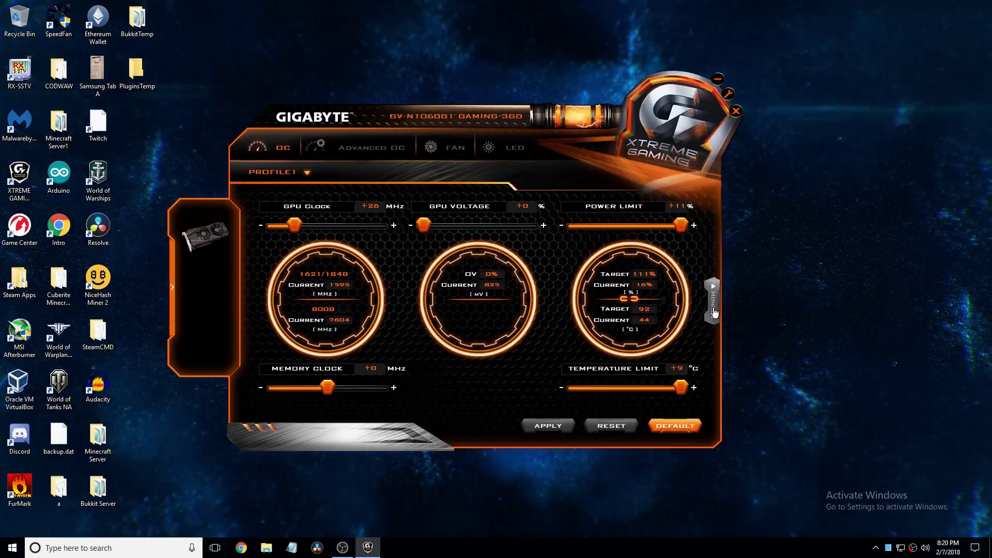
- Reopen the Monitor panel and scroll through its GPU clock, memory clock, voltage, fan and temperature graphs
click(713, 310)
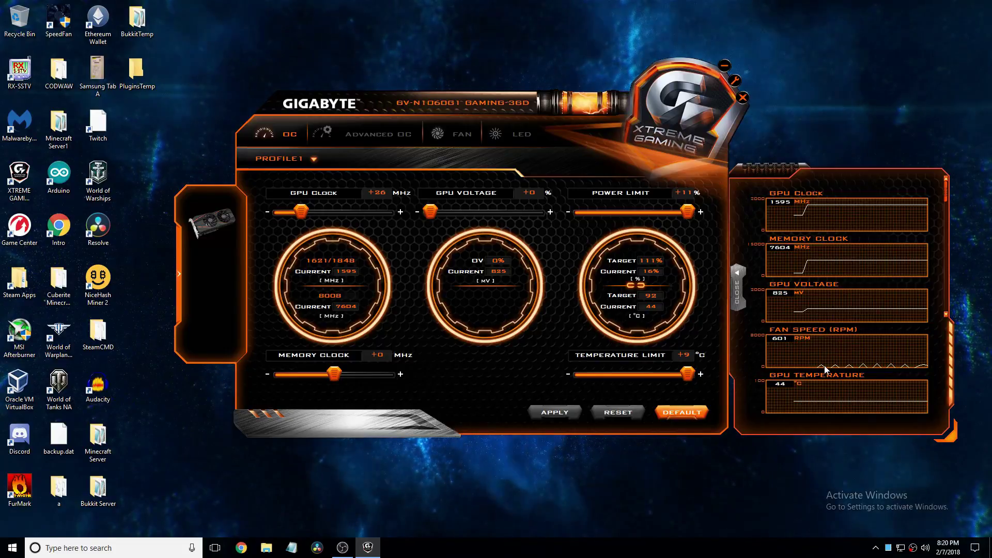
scroll(805, 399, down, 3)
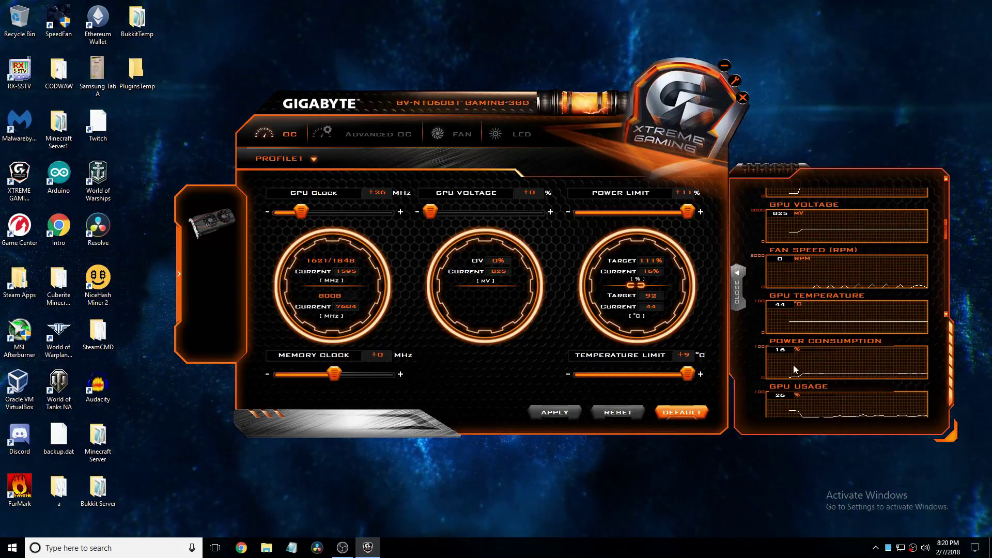
scroll(799, 361, down, 3)
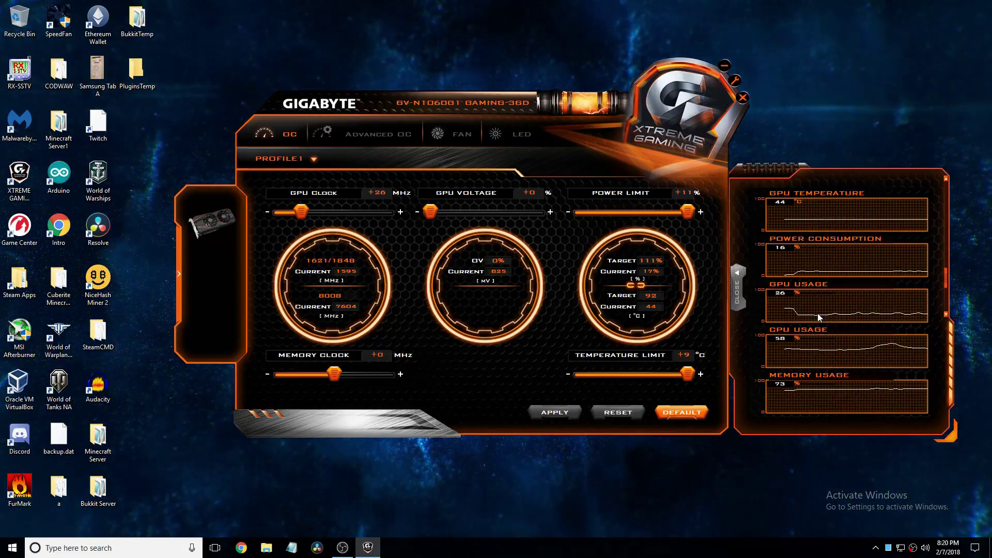
scroll(819, 317, down, 2)
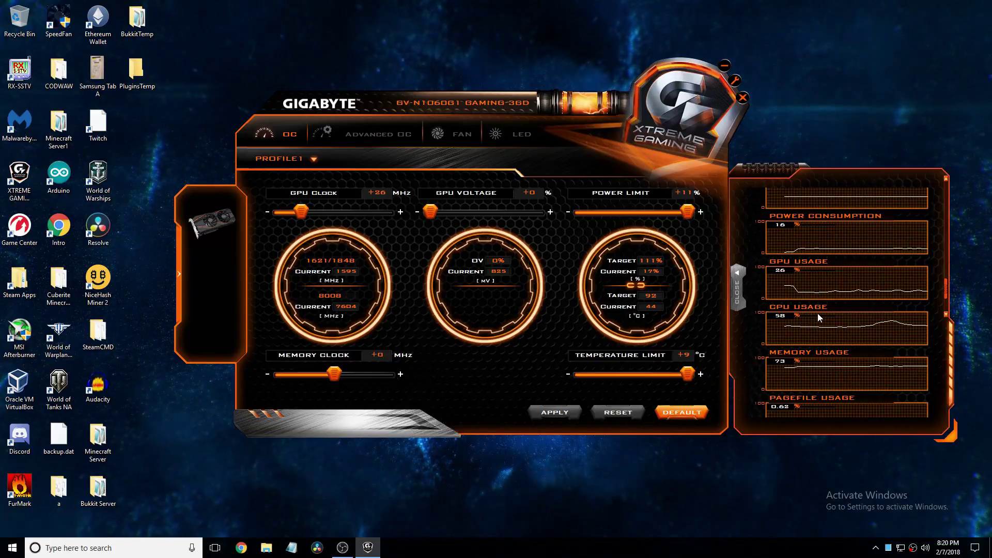
scroll(820, 323, down, 2)
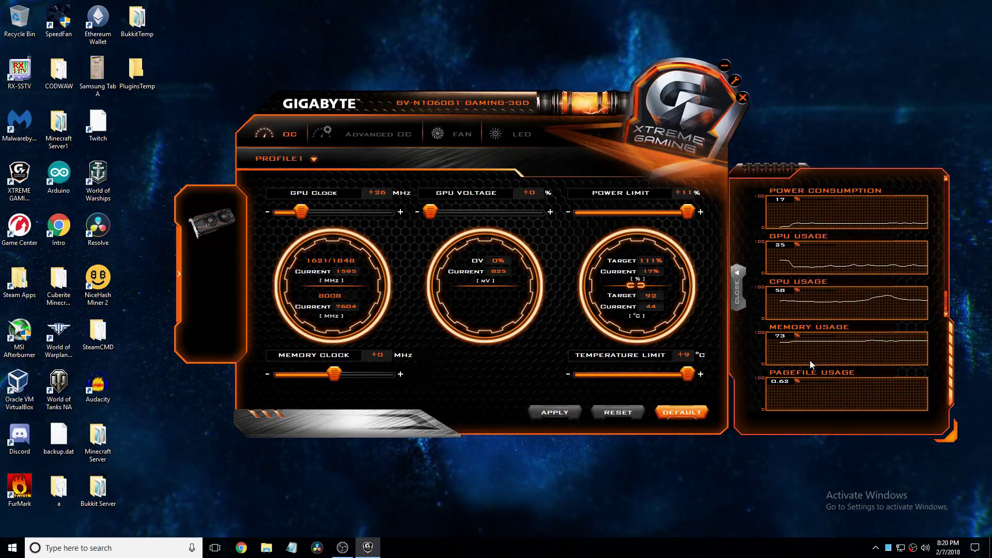
scroll(811, 360, up, 15)
scroll(806, 345, down, 13)
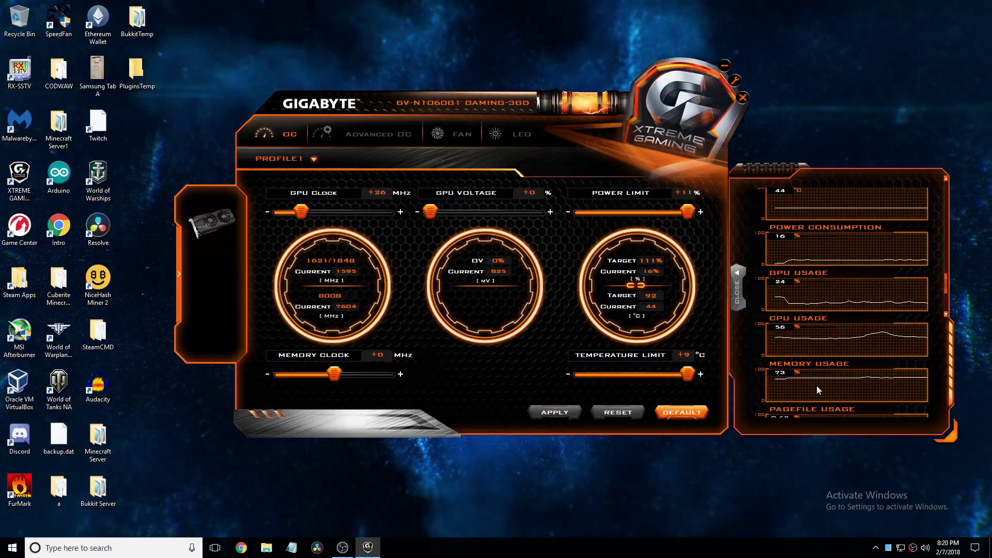
scroll(817, 386, up, 15)
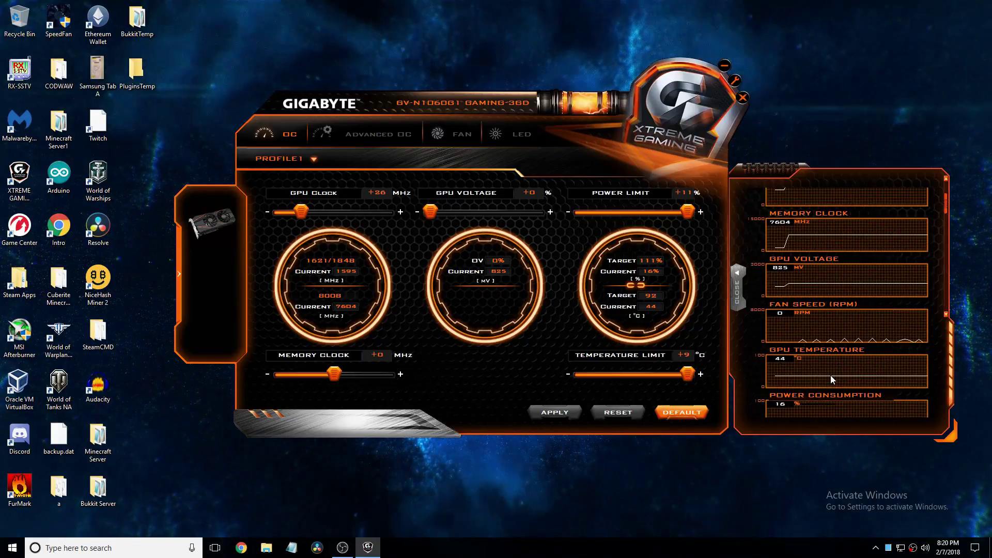
scroll(831, 377, up, 1)
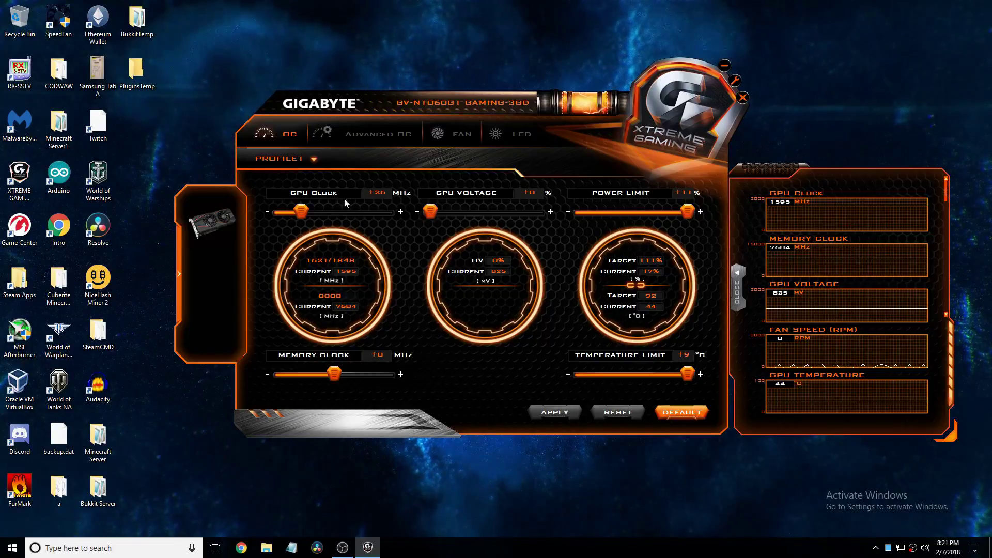
click(634, 291)
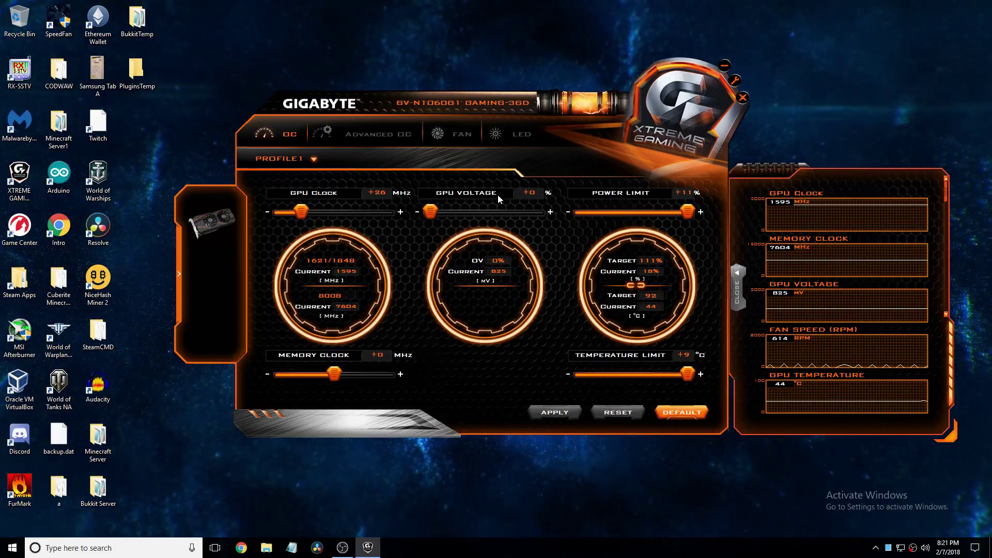
drag(497, 194, 479, 181)
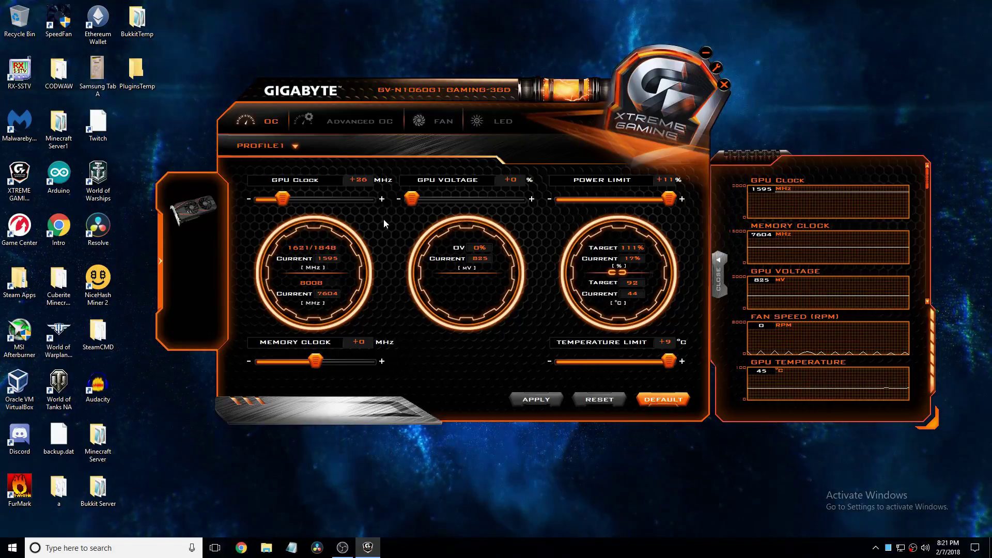
drag(283, 199, 281, 201)
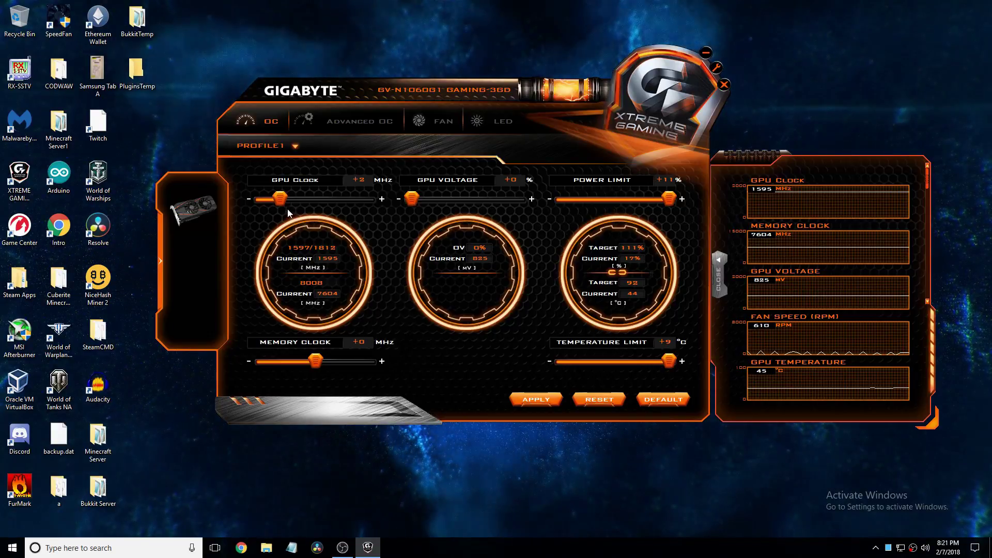
drag(287, 199, 289, 202)
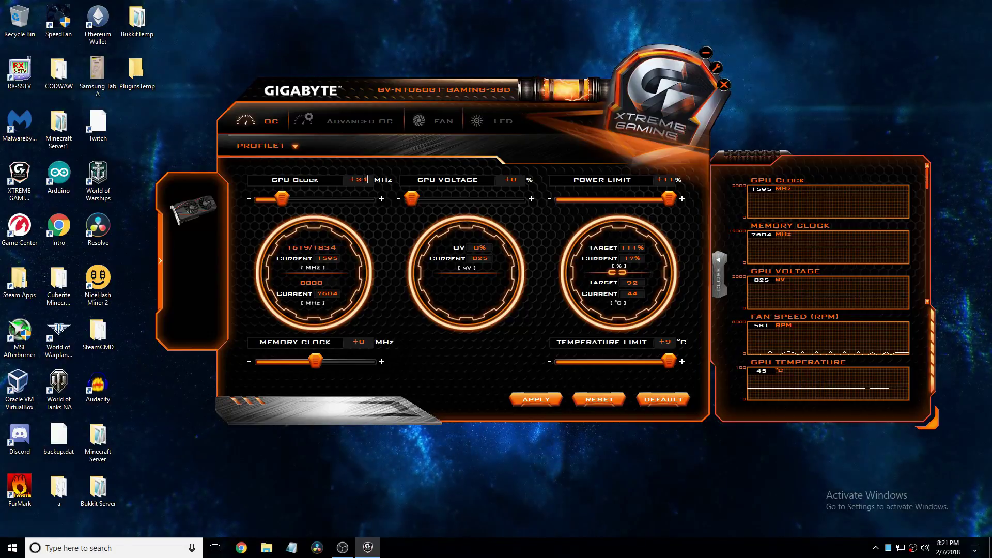
scroll(350, 179, up, 2)
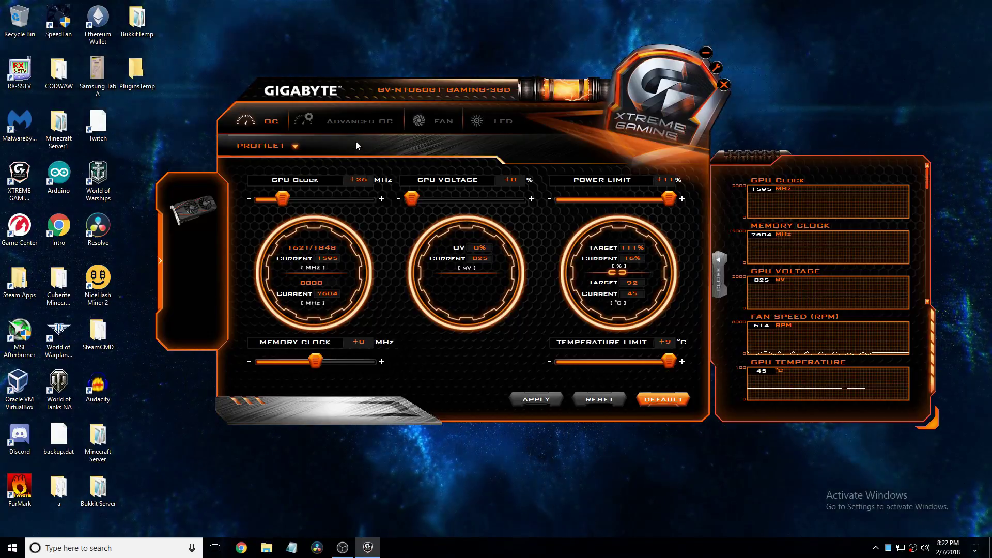
- On the Advanced OC page, try the Gaming and Eco presets, then settle on OC Mode
click(333, 122)
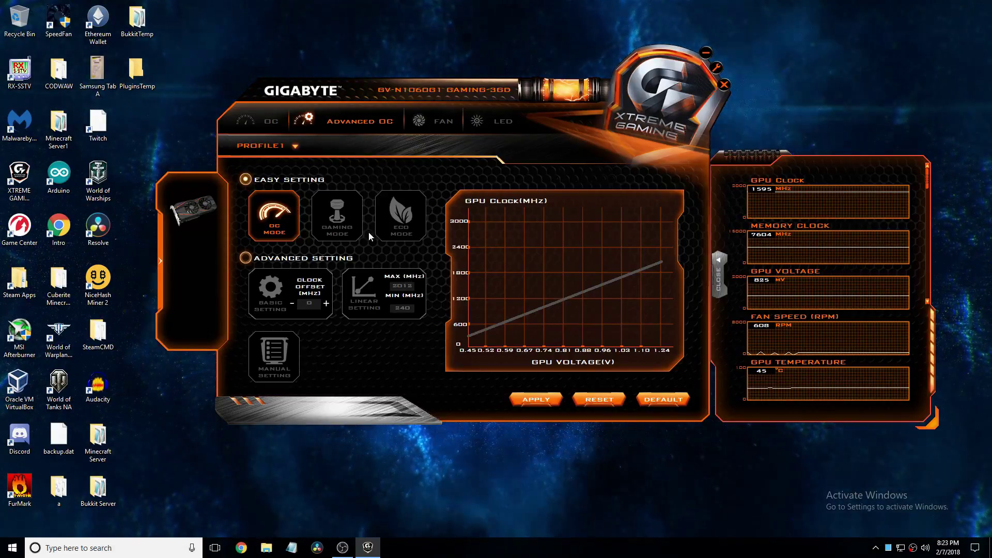
click(354, 226)
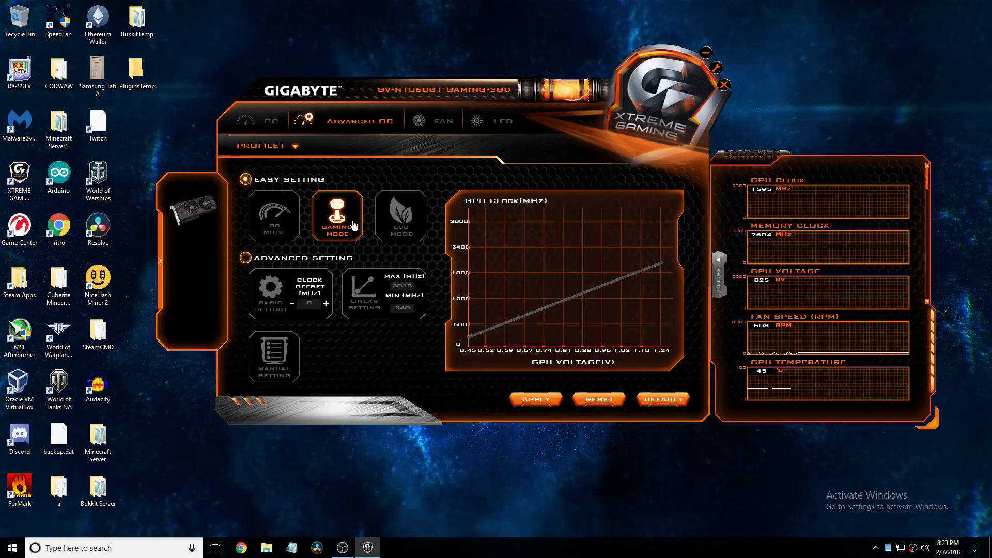
click(408, 223)
click(266, 226)
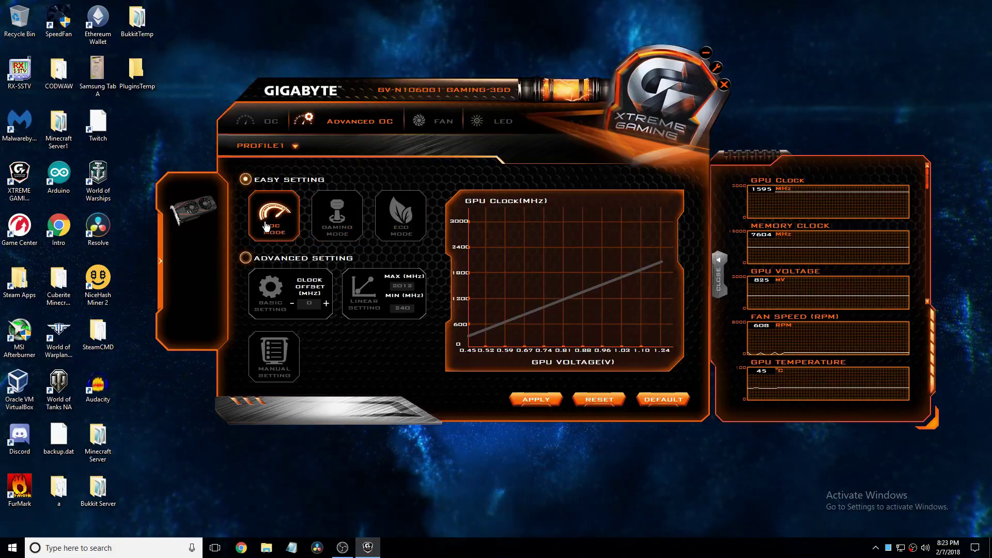
- On the Fan page, try the Auto, Silent and Turbo presets, settle on Turbo, and toggle 3D Active Fan off and on
click(428, 132)
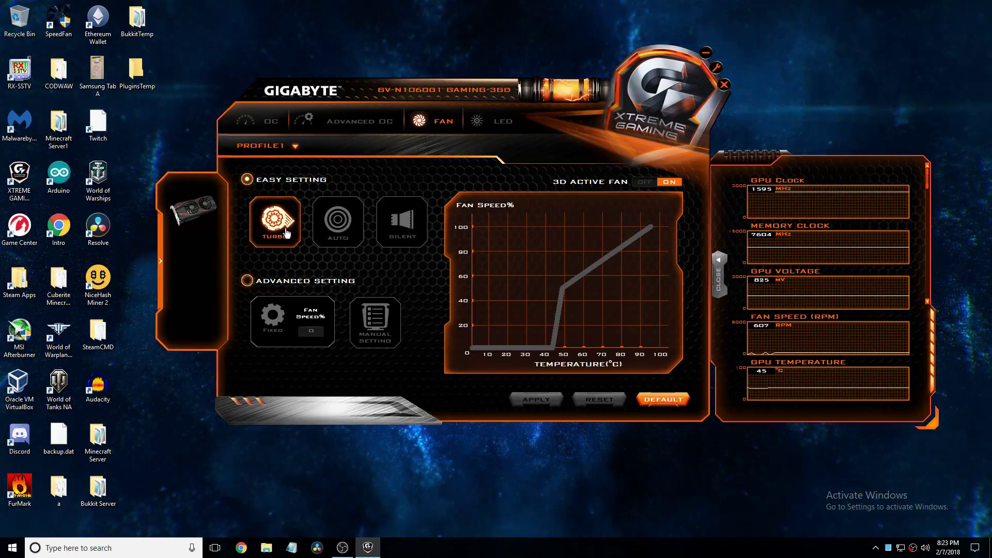
click(338, 221)
click(382, 230)
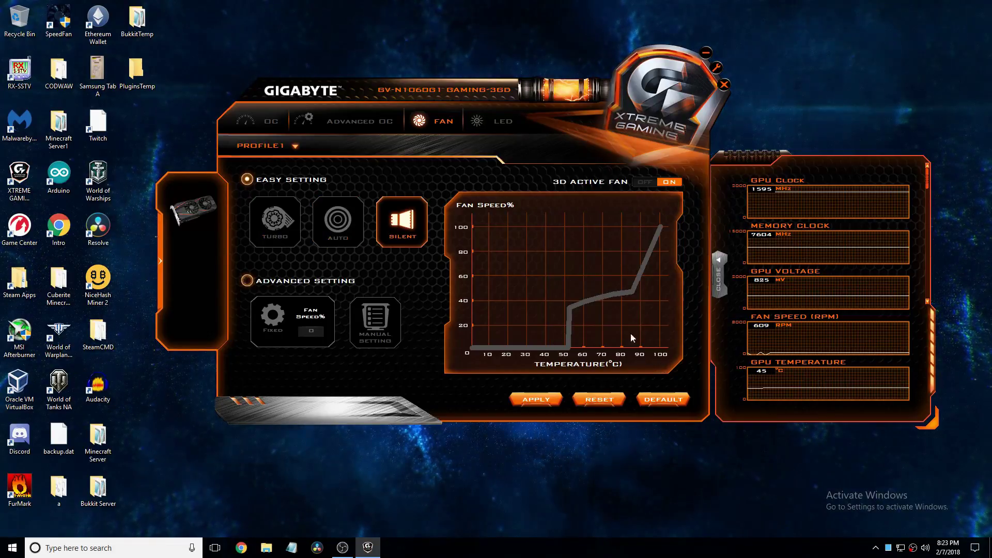
click(361, 245)
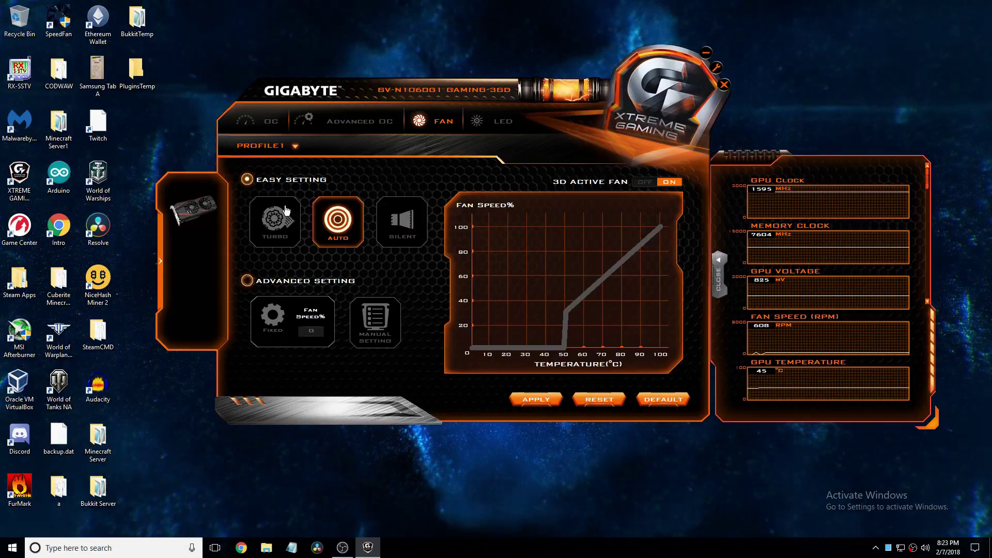
click(275, 220)
click(338, 221)
click(275, 222)
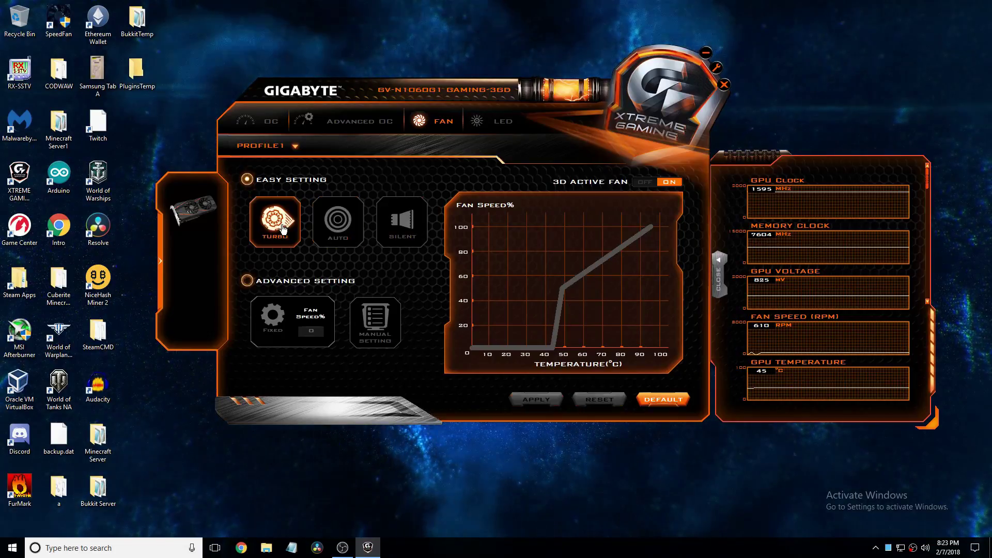
click(338, 221)
click(275, 222)
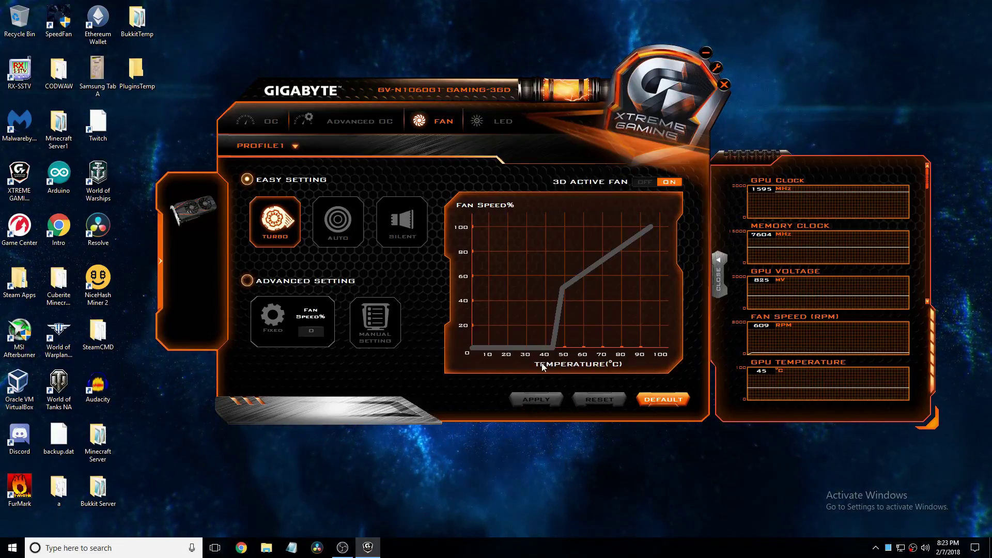
click(648, 182)
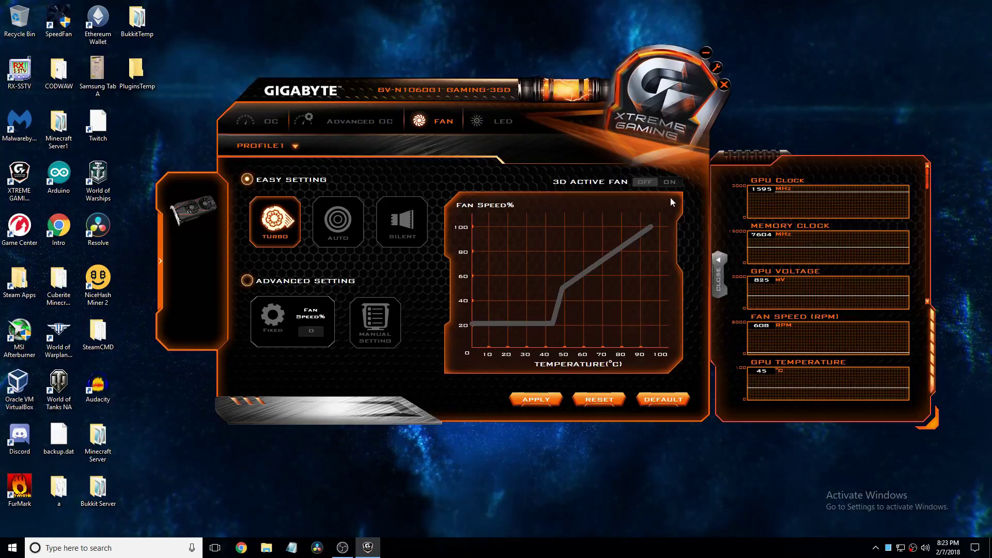
click(669, 182)
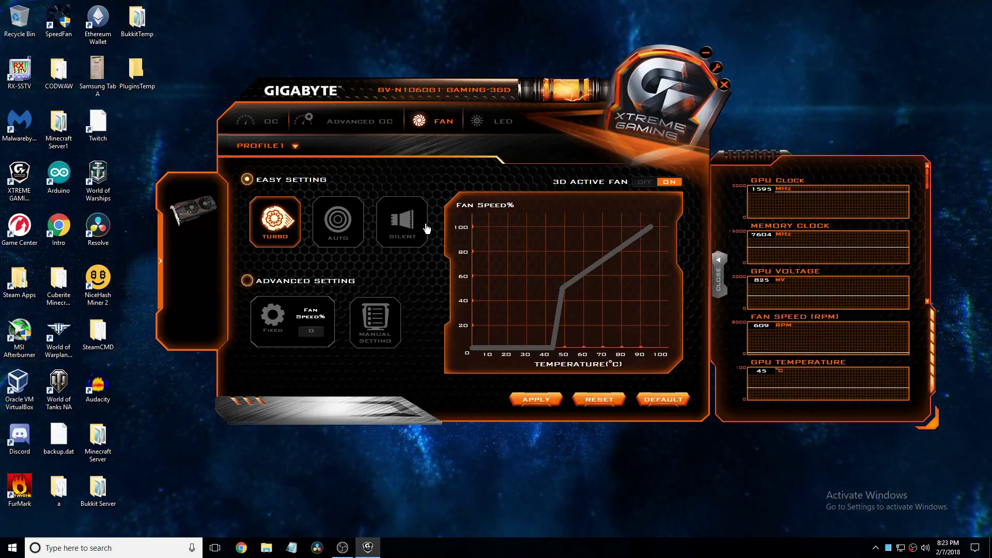
- Try the Advanced fixed fan speed, raising it to 100% and dropping it back down
click(250, 283)
drag(479, 351, 483, 194)
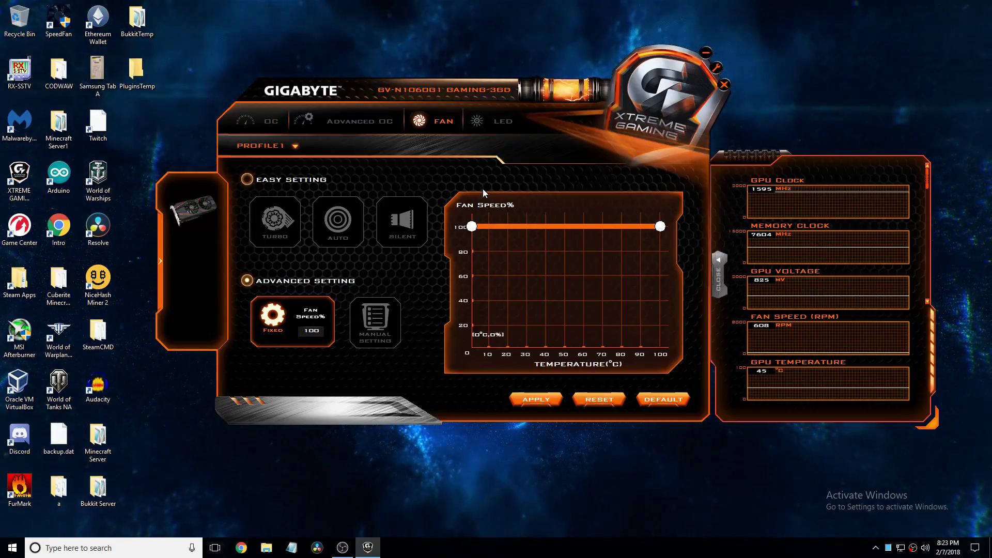
drag(472, 226, 404, 350)
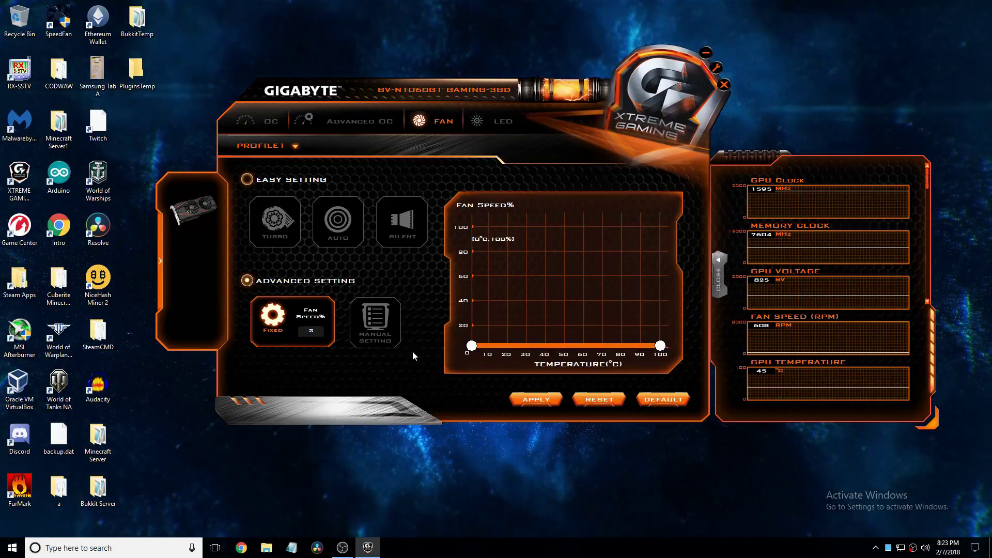
- Switch to a manual fan curve reaching about 80% near 0°C and 100% by 10°C
click(402, 346)
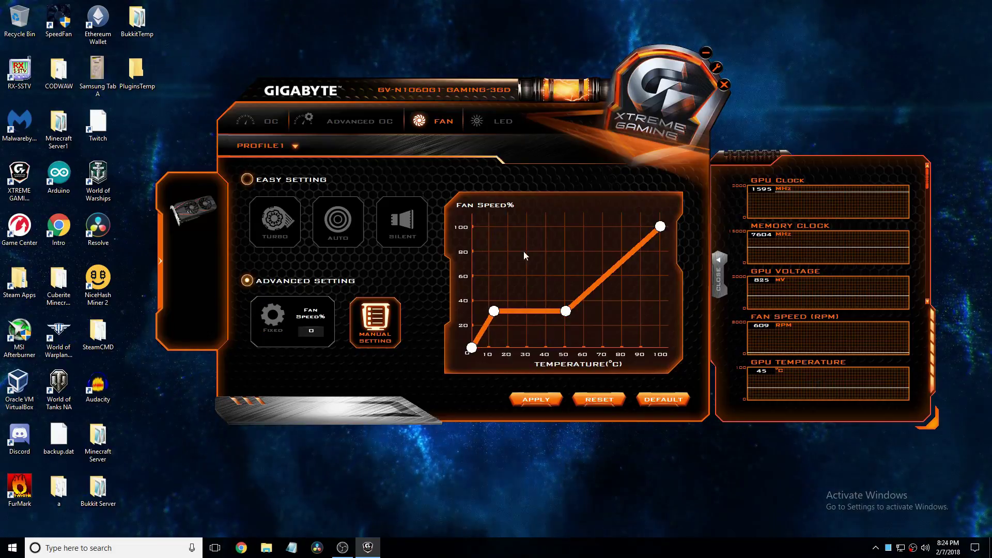
drag(566, 311, 526, 226)
drag(494, 311, 588, 303)
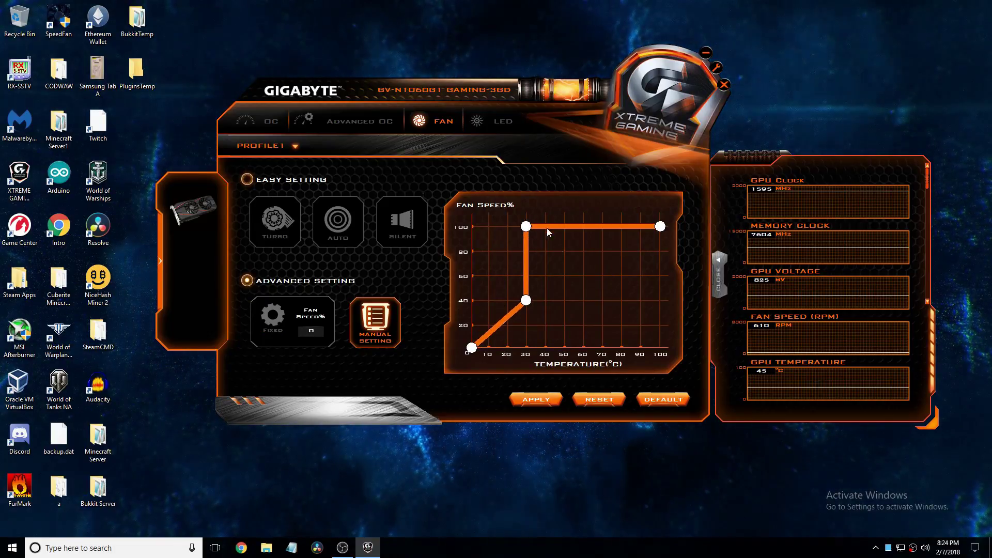
drag(526, 301, 466, 237)
drag(527, 209, 489, 208)
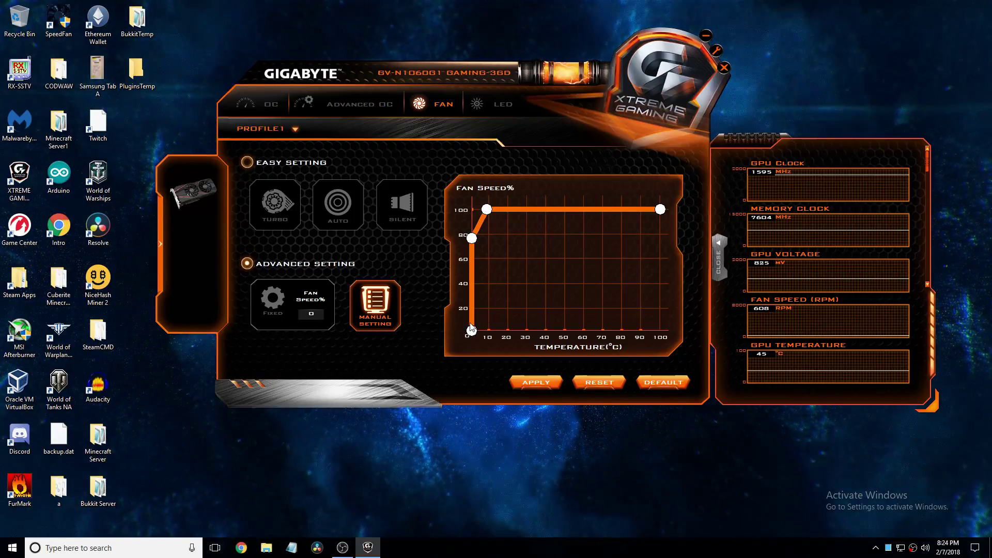
drag(441, 70, 425, 106)
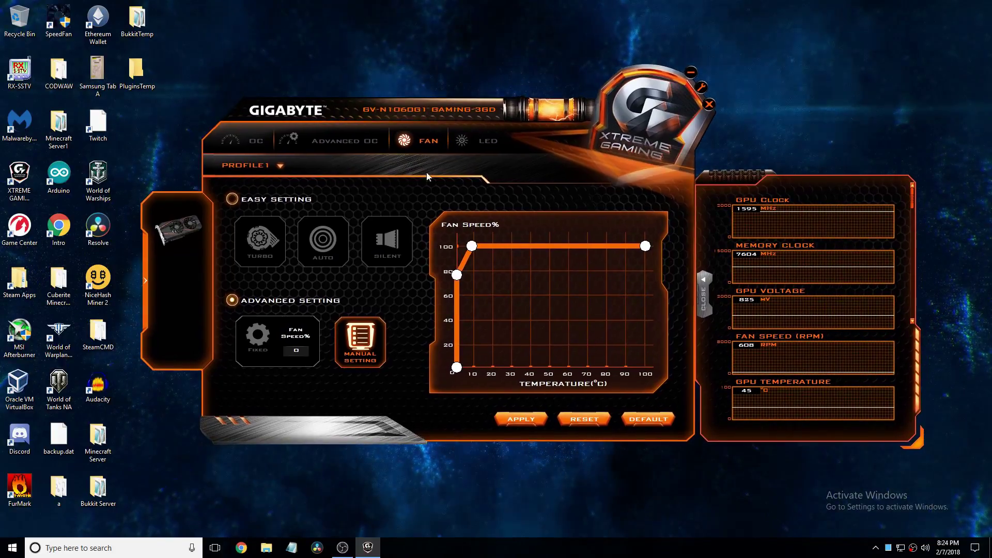
- Open the LED page and turn lighting effects on, Consistent style in cyan 00FFFF
click(488, 145)
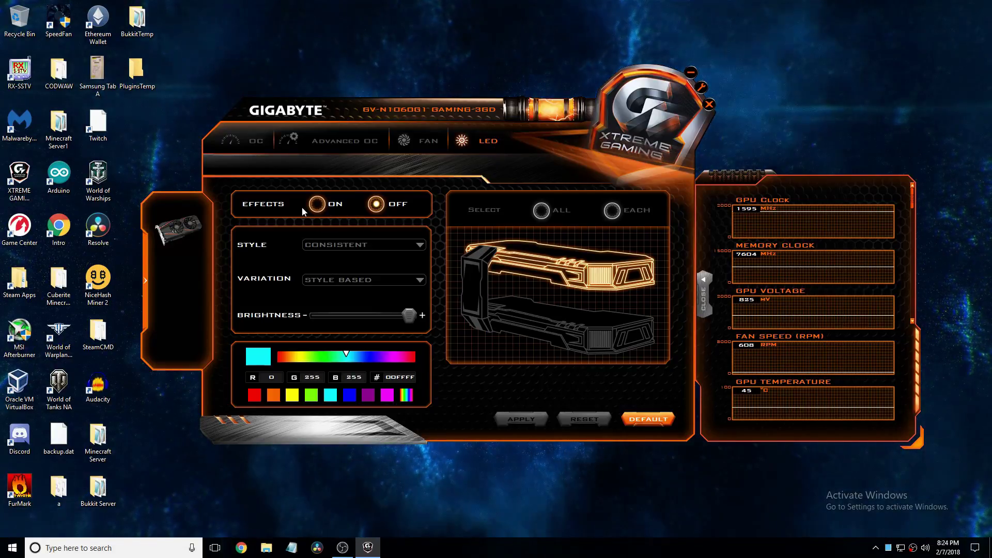
click(317, 206)
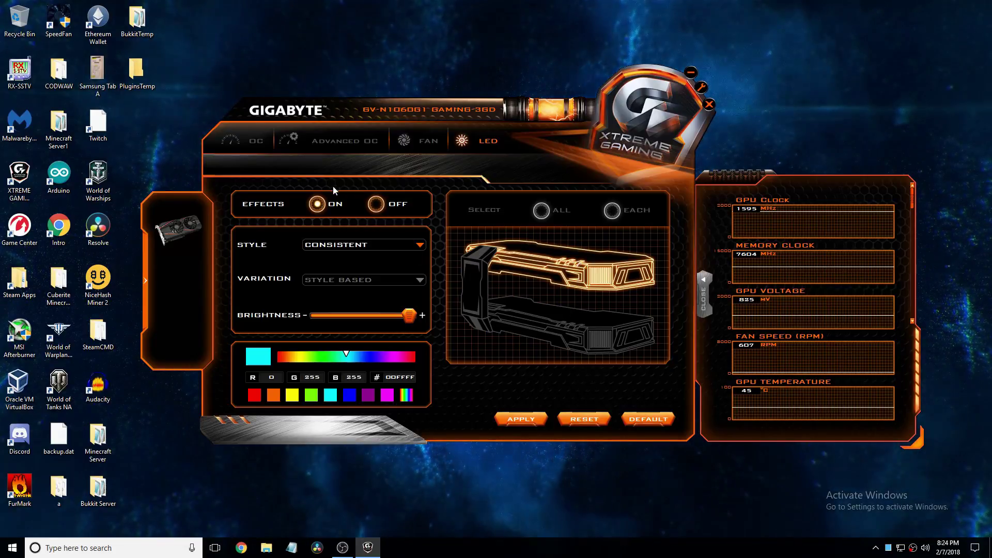
click(327, 245)
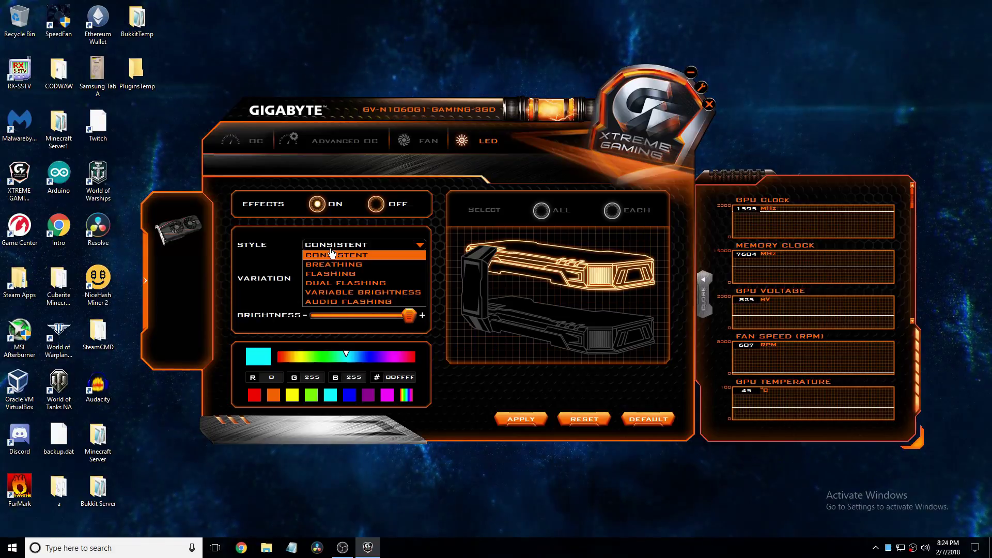
click(319, 265)
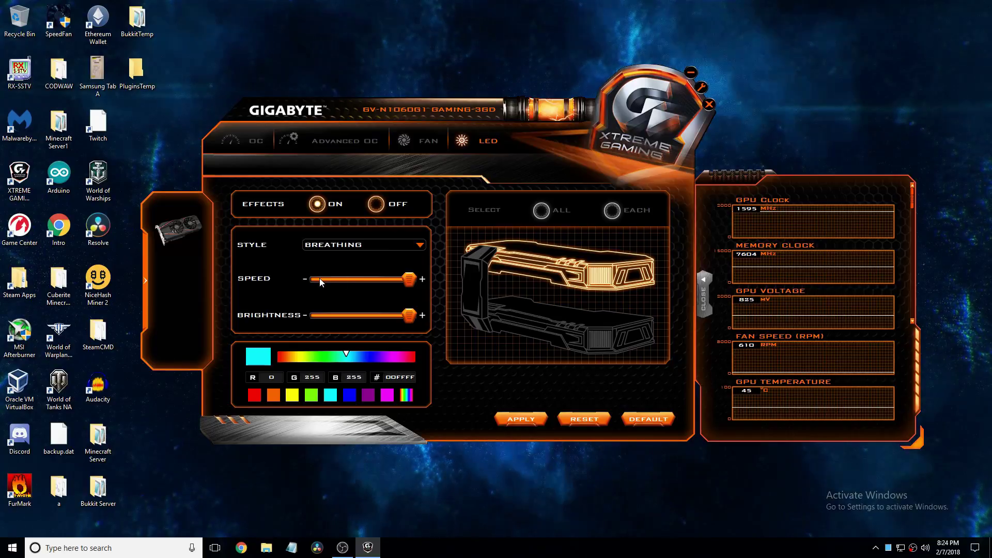
drag(410, 279, 339, 282)
click(342, 245)
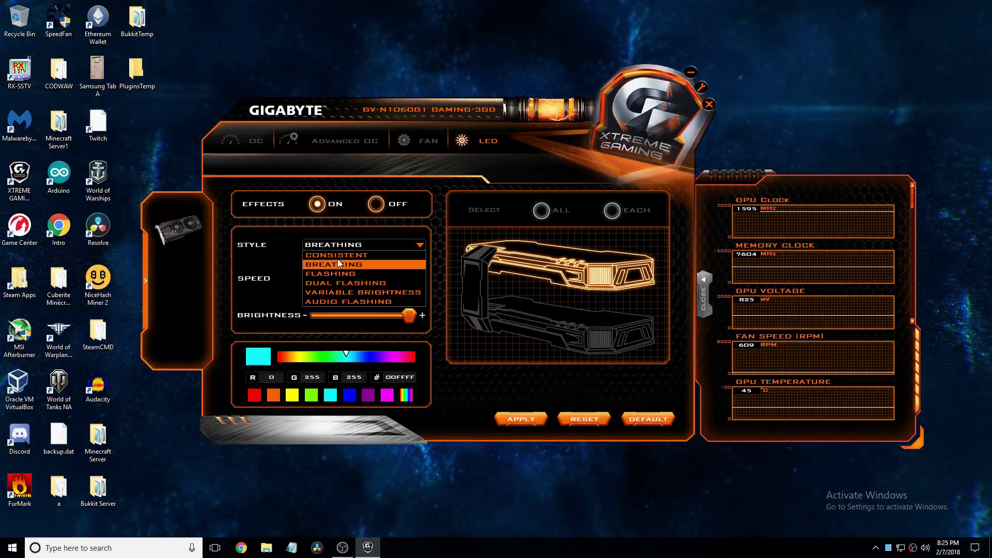
click(336, 273)
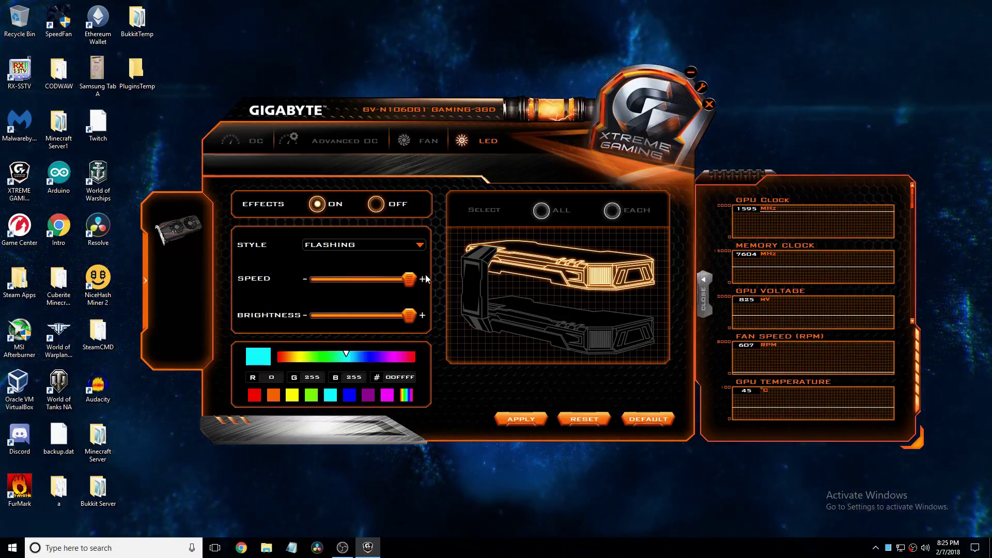
drag(409, 279, 333, 269)
click(343, 244)
click(339, 254)
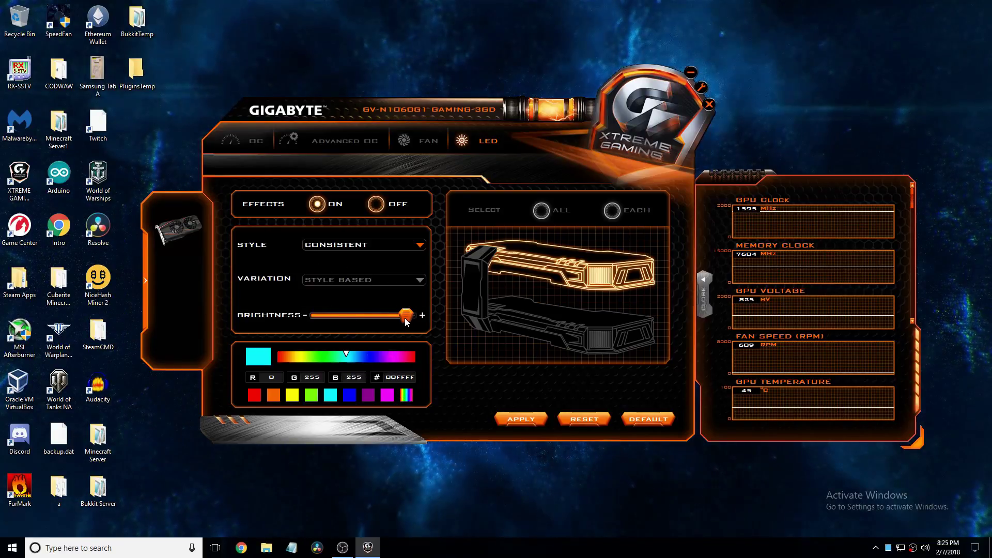
drag(407, 316, 520, 320)
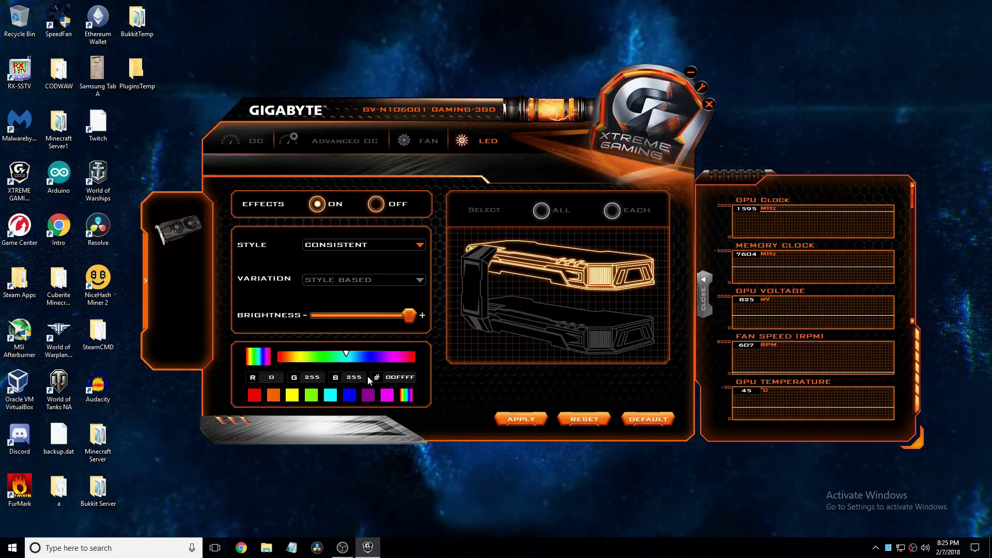
click(370, 356)
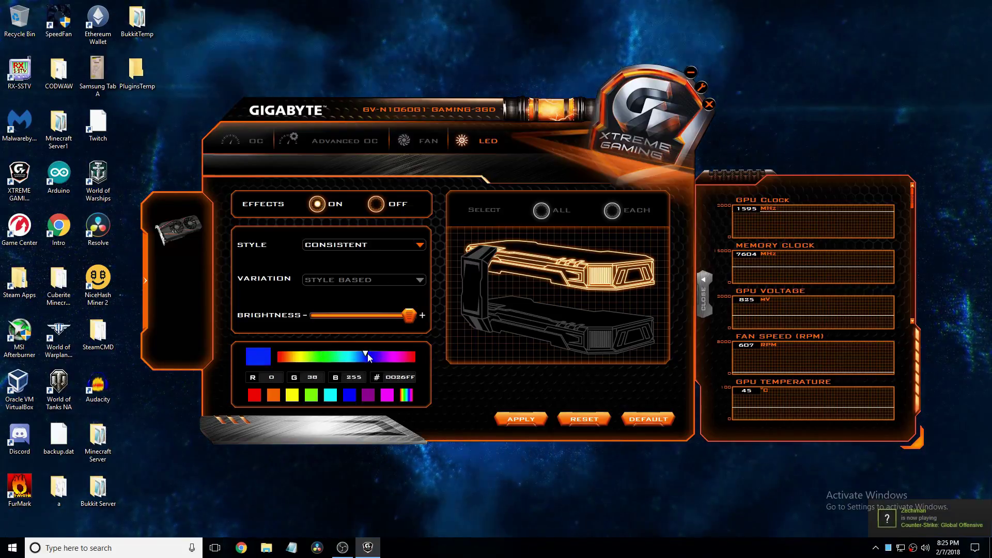
mouse_move(373, 358)
mouse_down()
mouse_move(275, 360)
mouse_move(392, 356)
mouse_move(279, 357)
mouse_move(339, 356)
mouse_up()
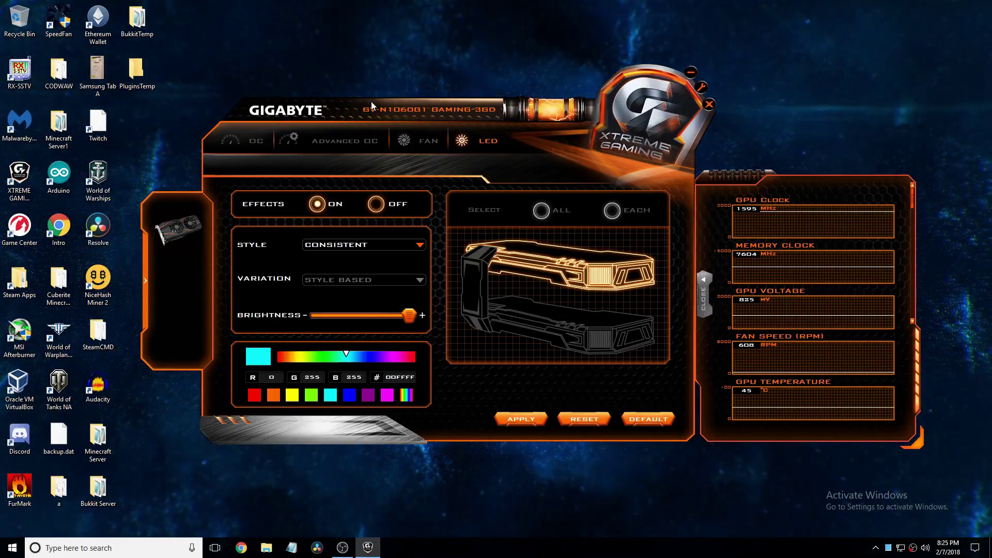
- Turn LED effects off, then switch to the Fan page and back to LED to confirm
drag(375, 108, 350, 109)
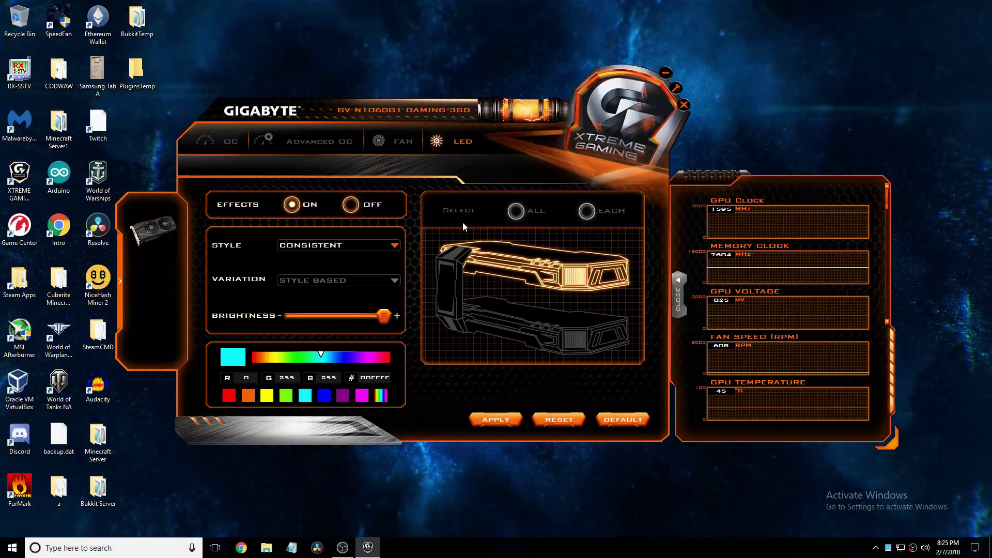
click(357, 208)
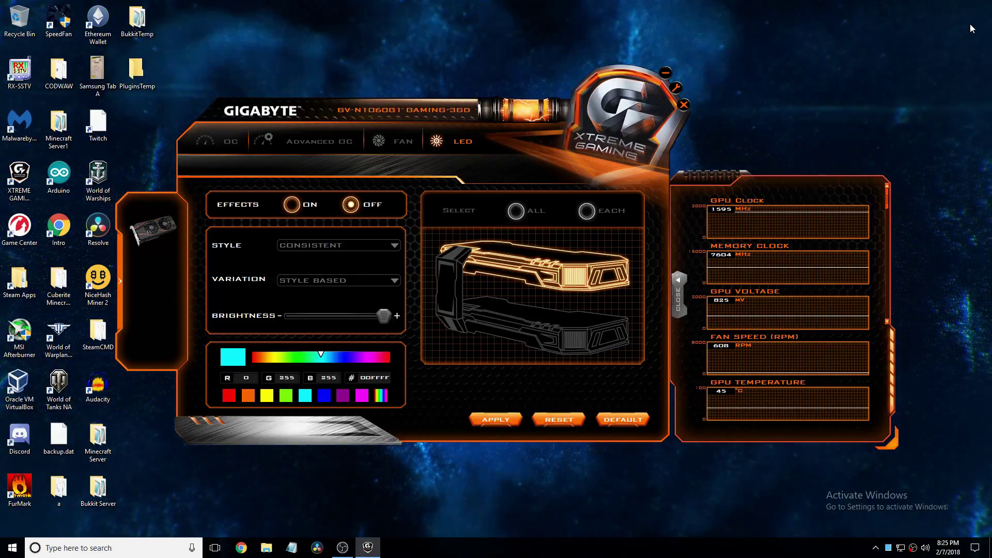
click(411, 138)
click(463, 143)
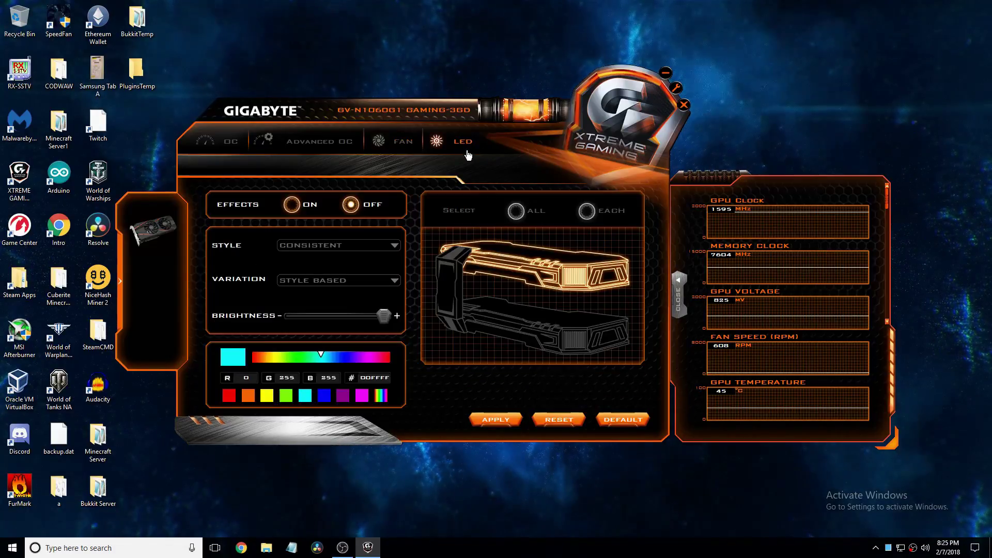